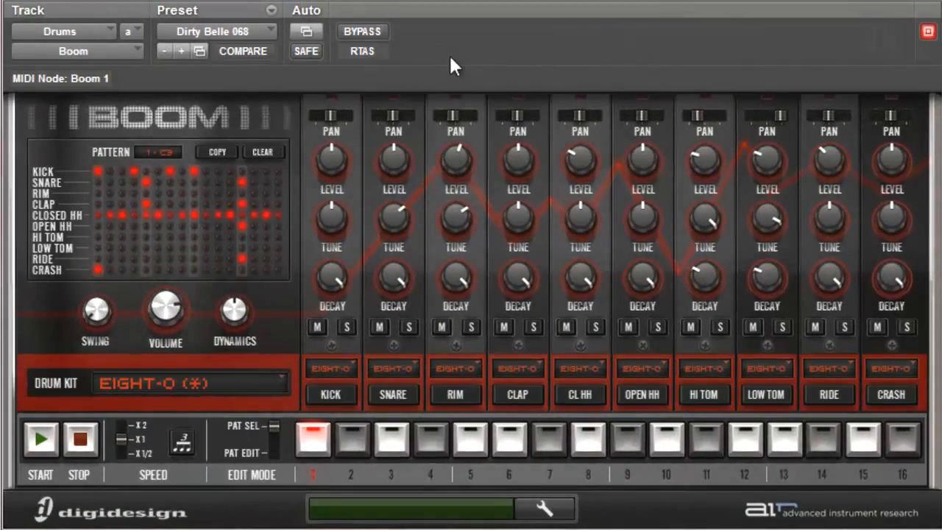
pyautogui.click(271, 10)
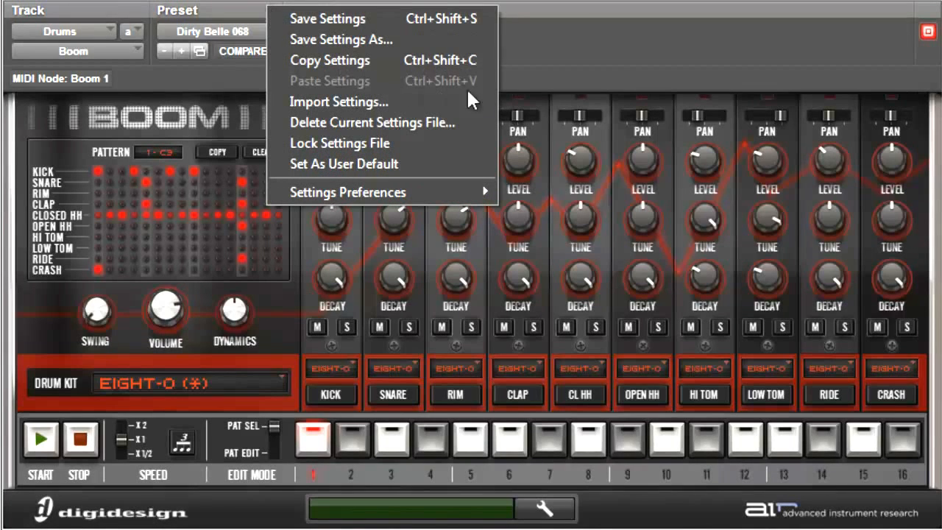
pyautogui.click(572, 74)
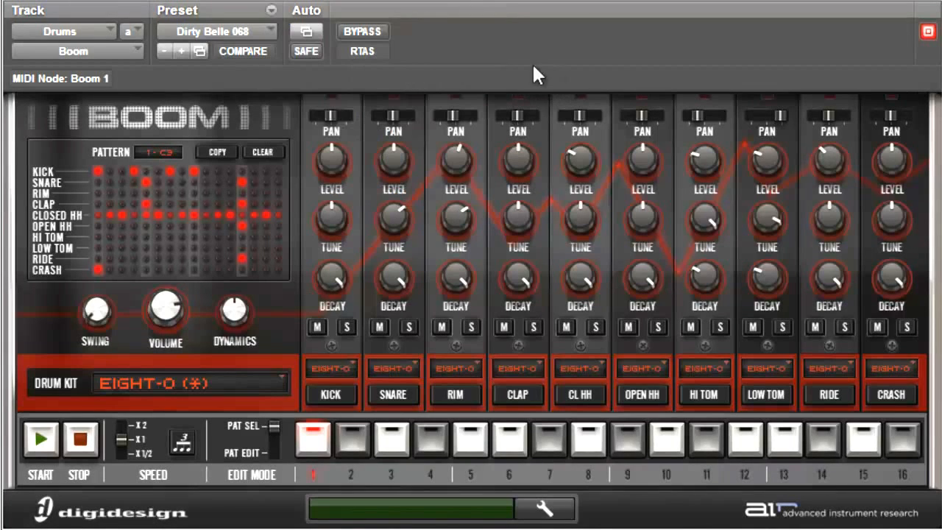
# Load the preset "2 Fast 2 Slow 074" and audition its pattern with the playback speed set to X1
pyautogui.click(270, 32)
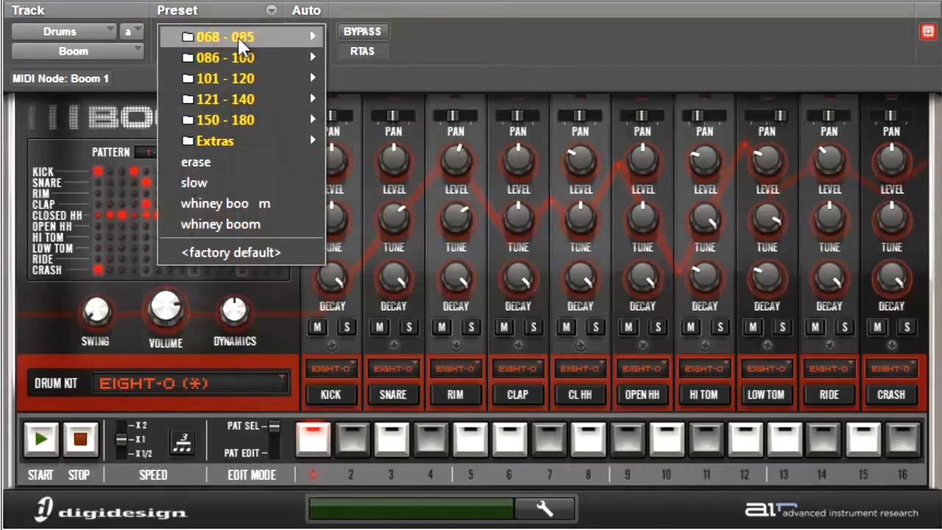
pyautogui.moveTo(223, 37)
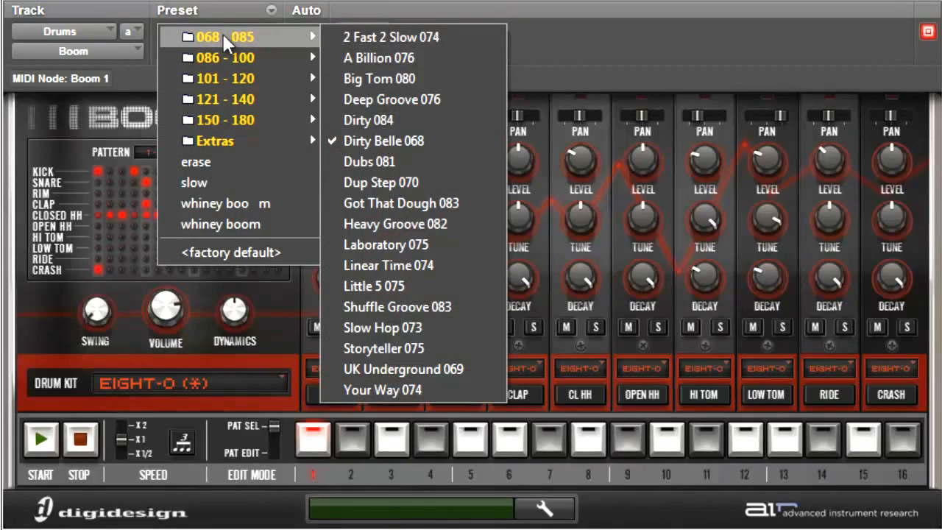
pyautogui.click(361, 37)
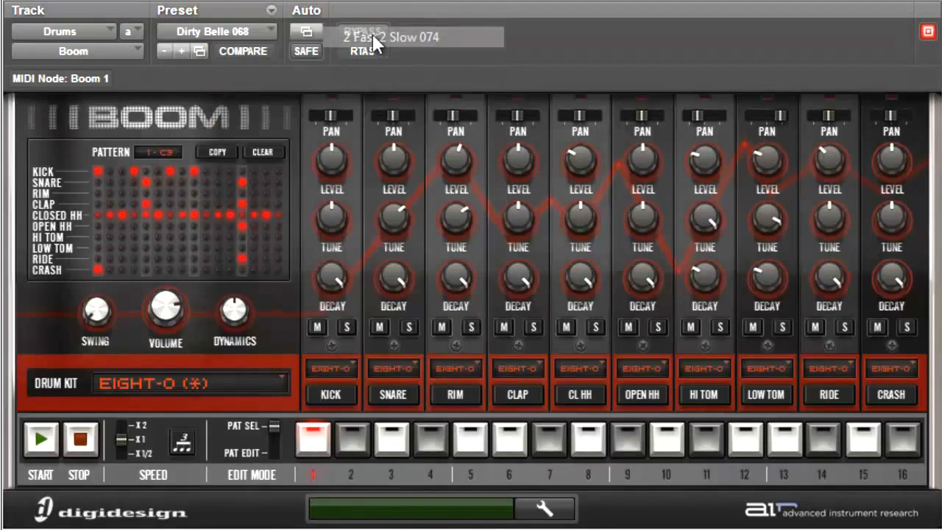
pyautogui.click(40, 457)
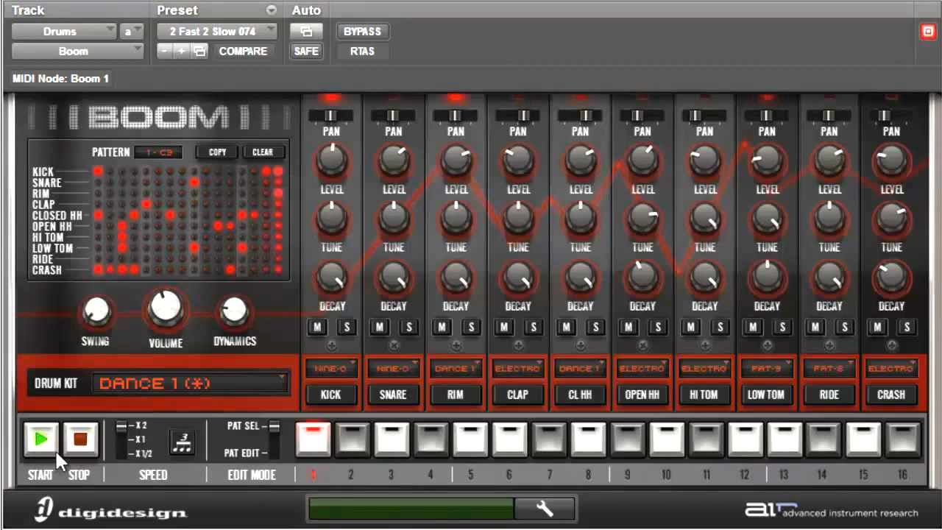
pyautogui.moveTo(117, 429); pyautogui.dragTo(117, 436)
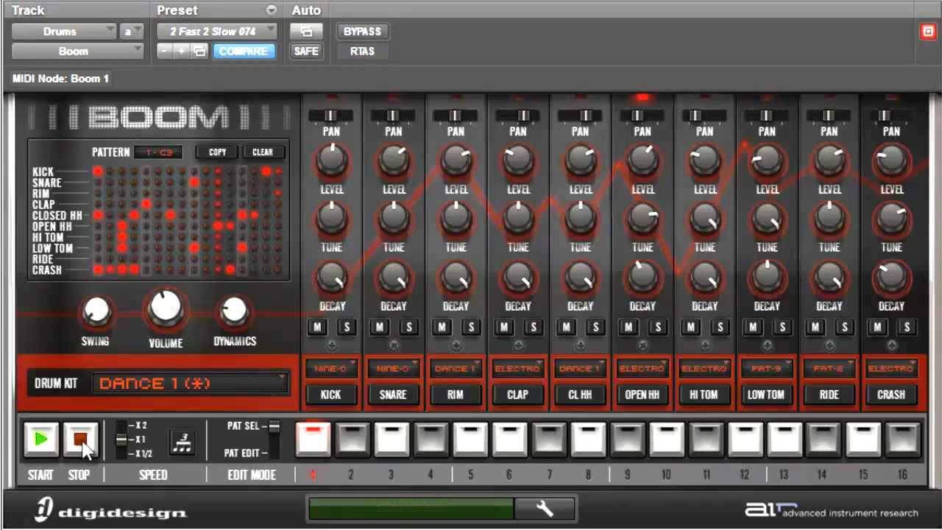
pyautogui.click(82, 446)
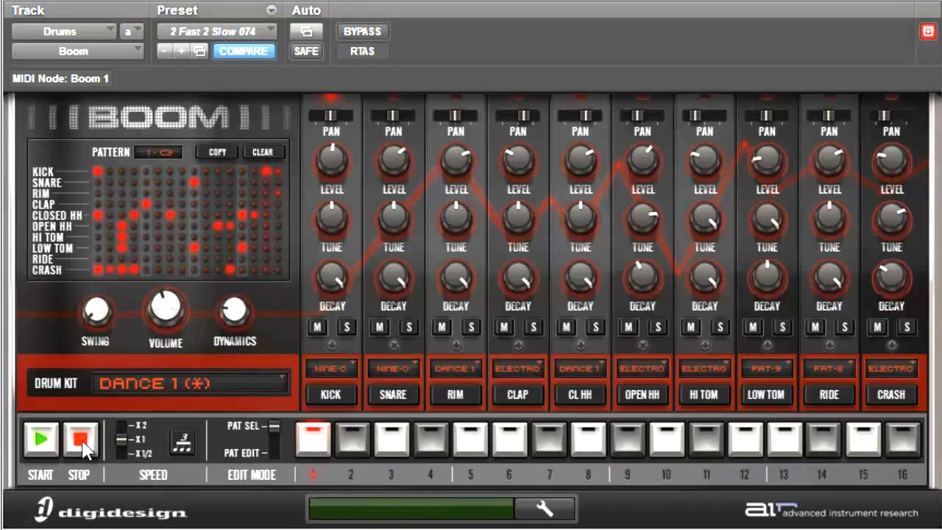
# Load the preset "Big Tom 080" from the 068 - 085 folder and audition its pattern
pyautogui.click(268, 25)
pyautogui.moveTo(306, 44)
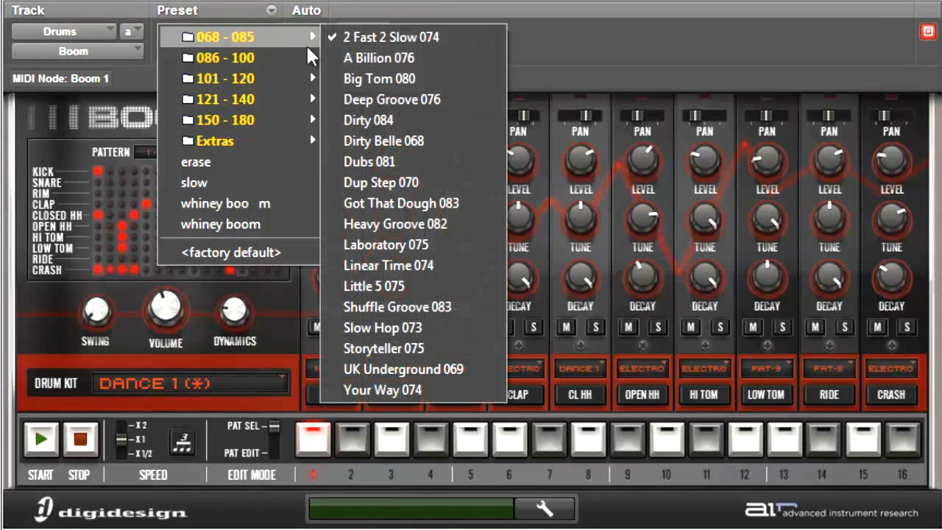
pyautogui.click(360, 79)
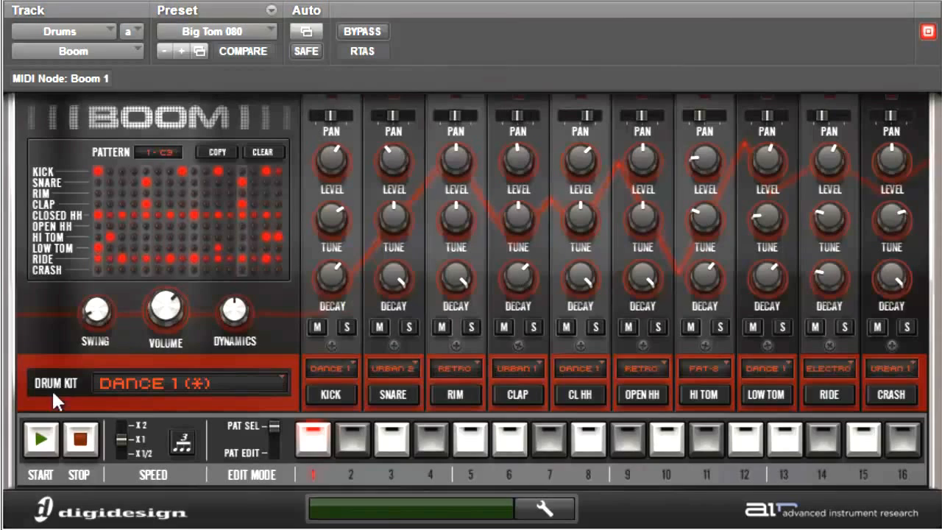
pyautogui.click(40, 441)
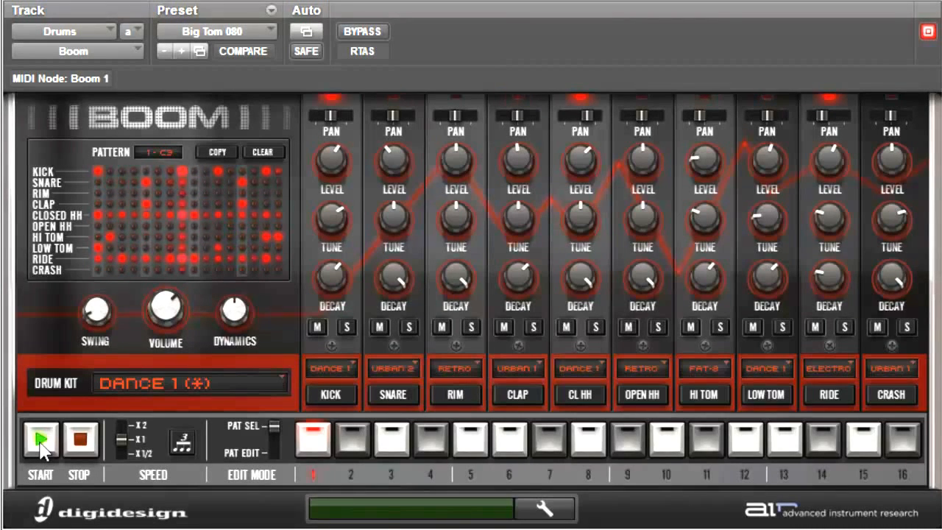
pyautogui.click(81, 442)
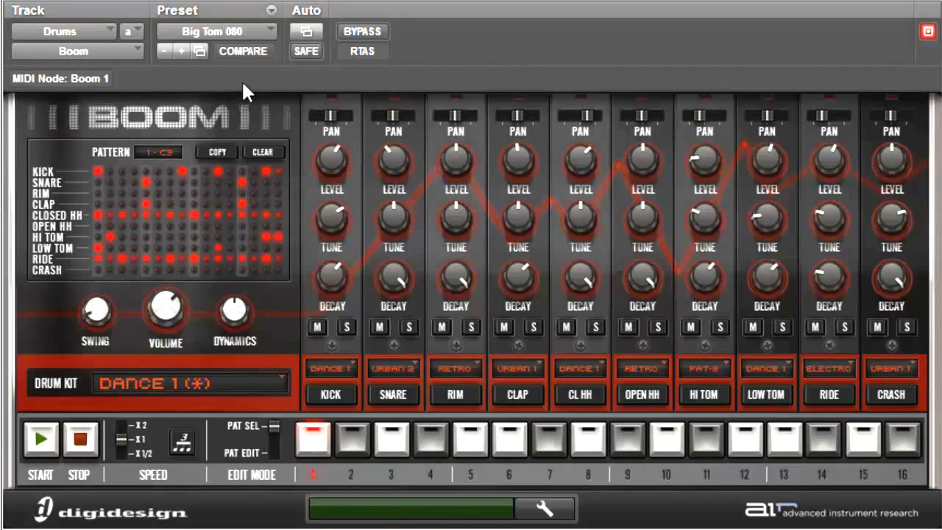
# Switch to the preset "A Billion 076" and play its pattern, stopping playback after listening
pyautogui.click(271, 33)
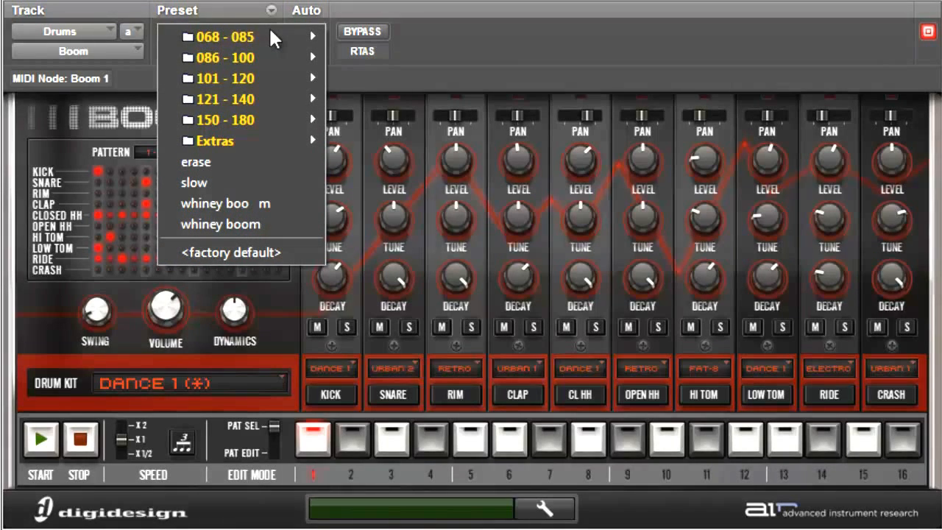
pyautogui.moveTo(268, 36)
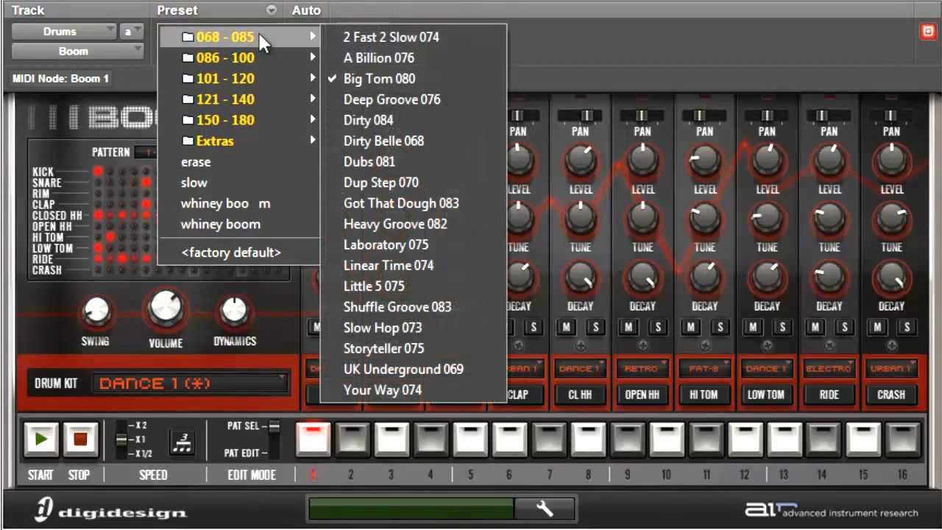
pyautogui.click(368, 58)
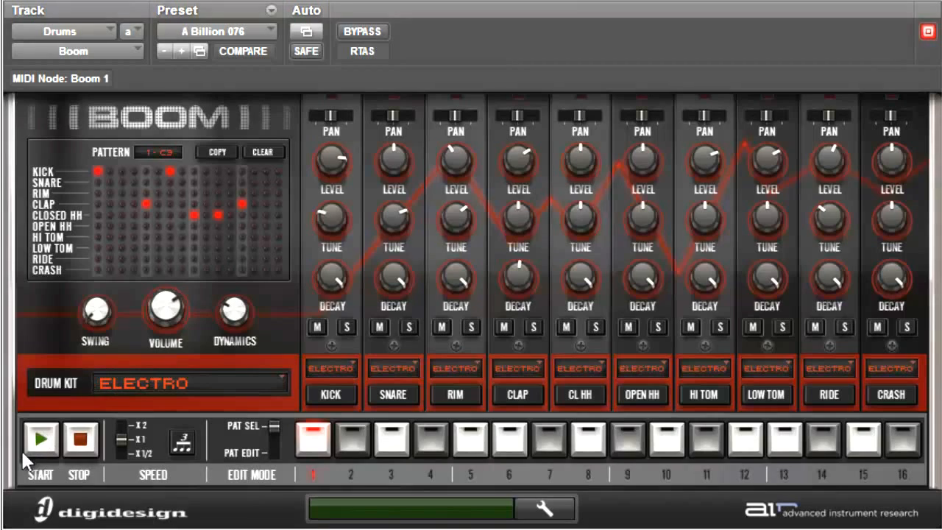
pyautogui.click(39, 441)
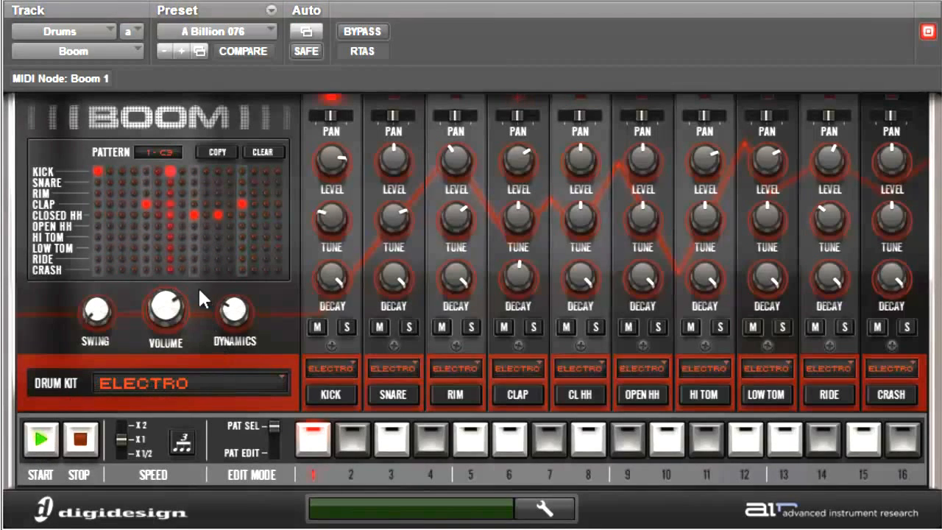
pyautogui.click(218, 215)
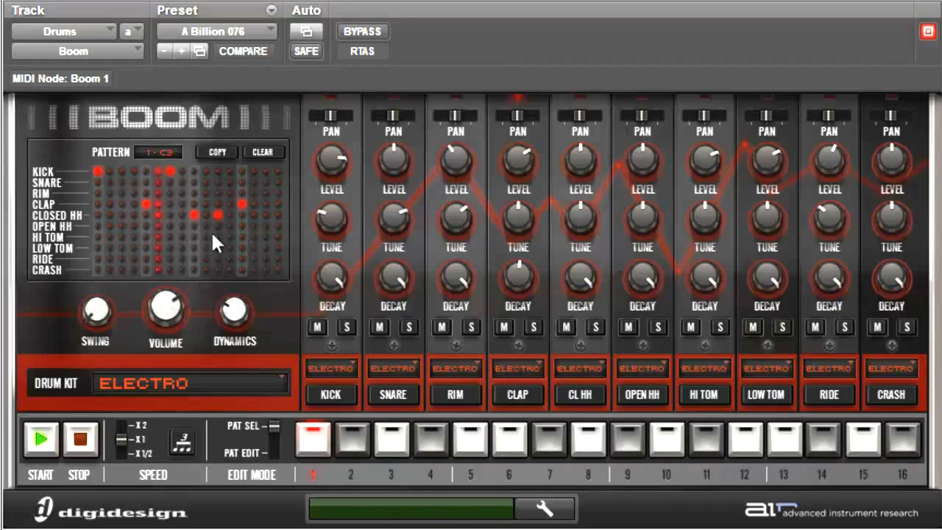
pyautogui.click(89, 440)
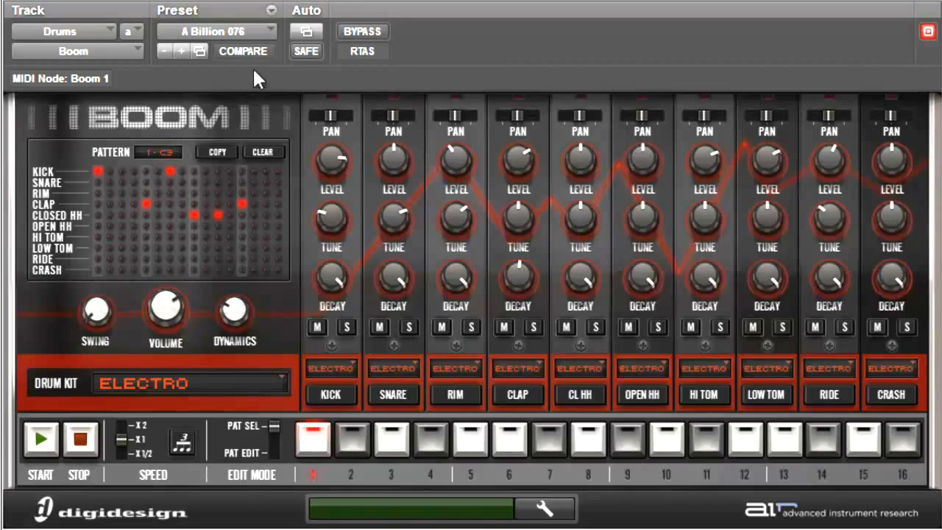
pyautogui.click(270, 10)
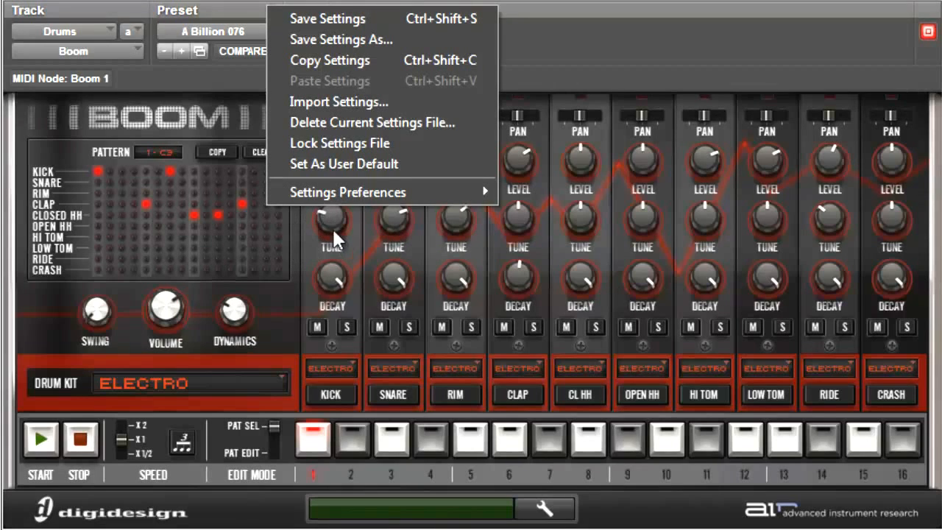
pyautogui.click(609, 41)
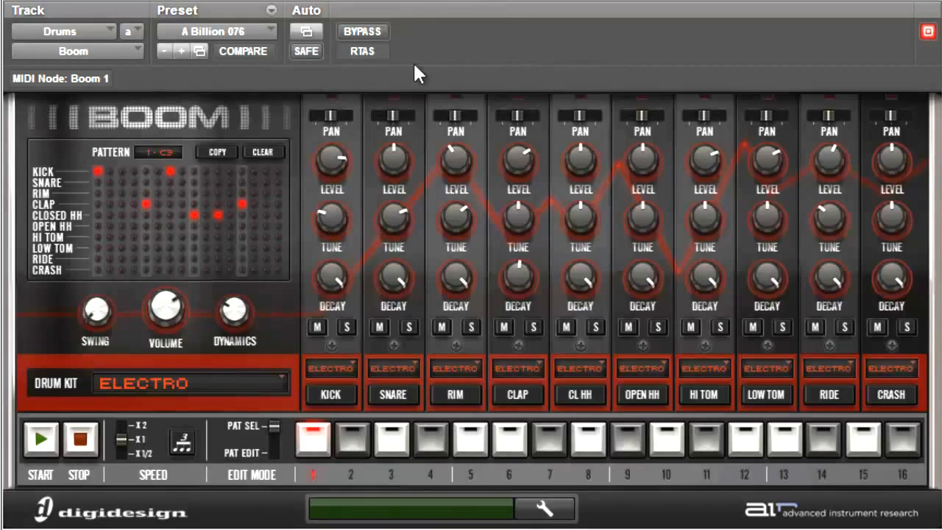
# Load the user preset "whiney boo m" and audition its pattern briefly
pyautogui.click(268, 31)
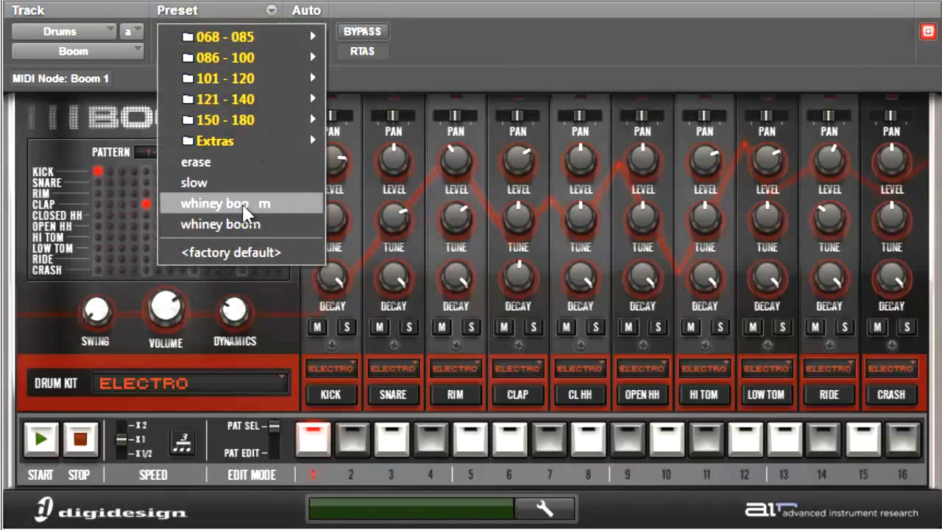
pyautogui.click(245, 209)
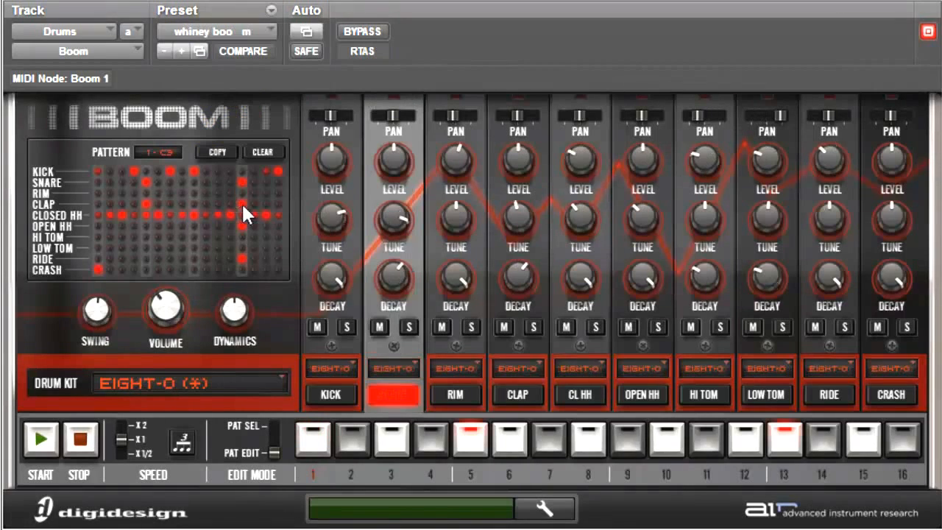
pyautogui.click(42, 440)
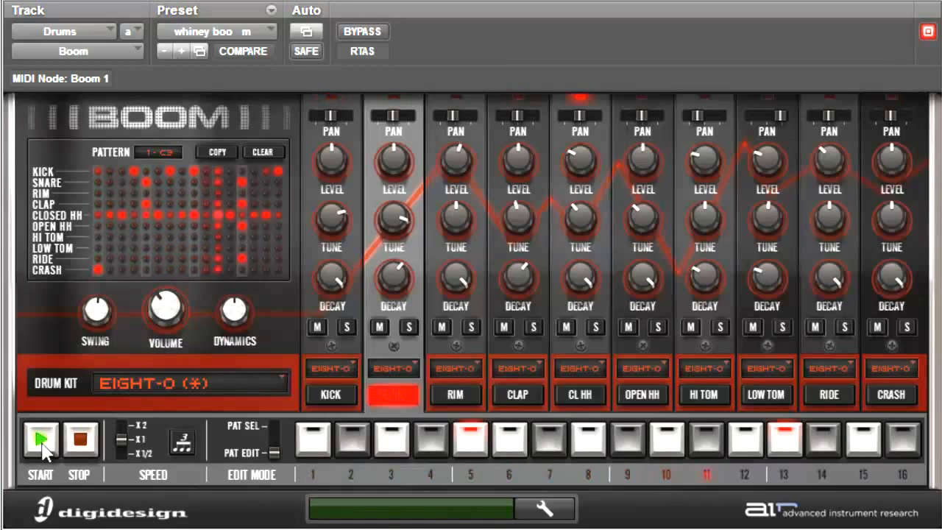
pyautogui.click(78, 446)
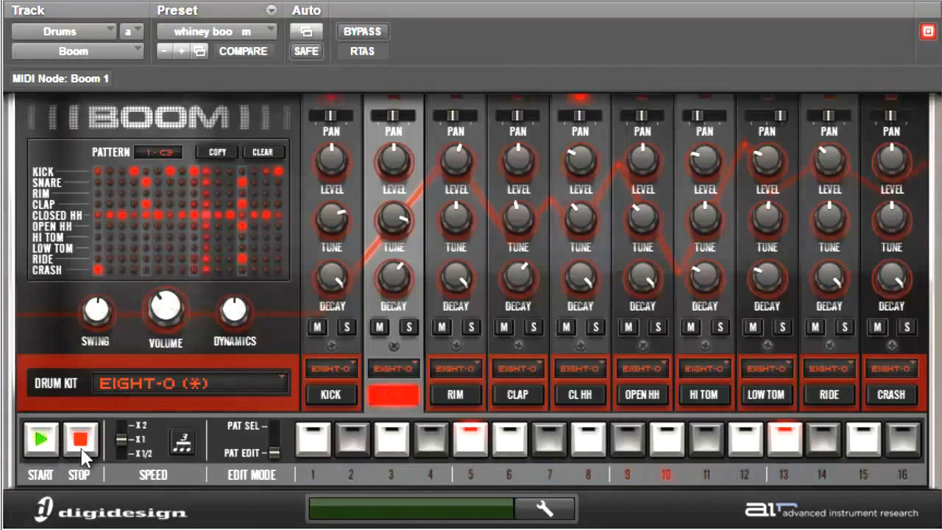
# Load the preset "A Billion 076" from the 068 - 085 folder and start pattern playback
pyautogui.click(264, 30)
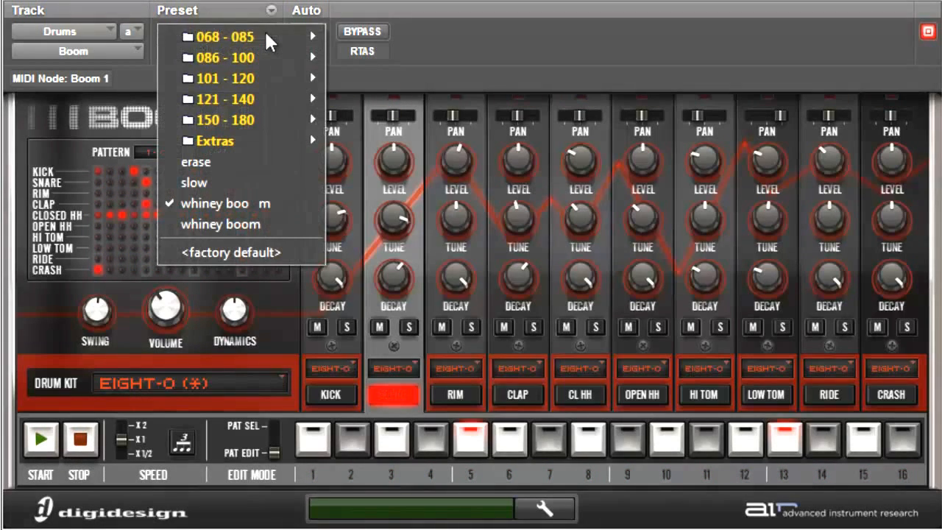
pyautogui.moveTo(272, 35)
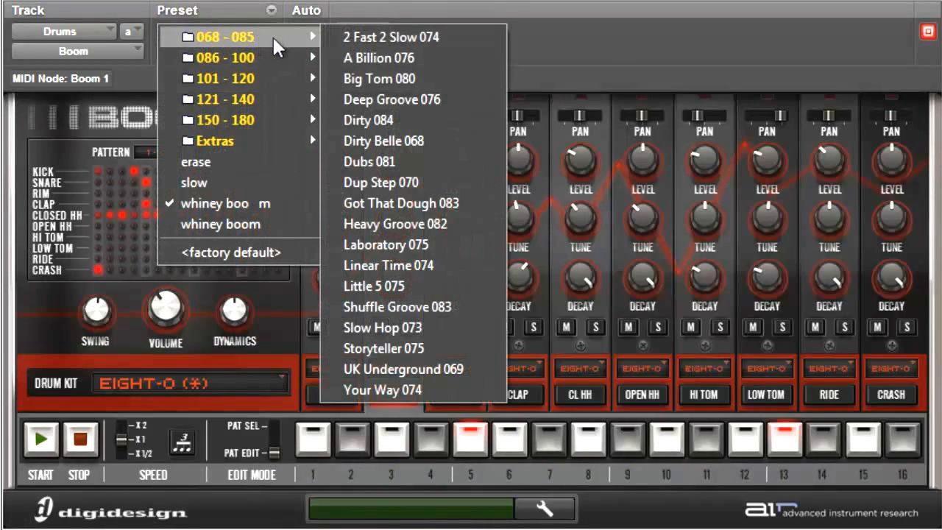
pyautogui.click(353, 57)
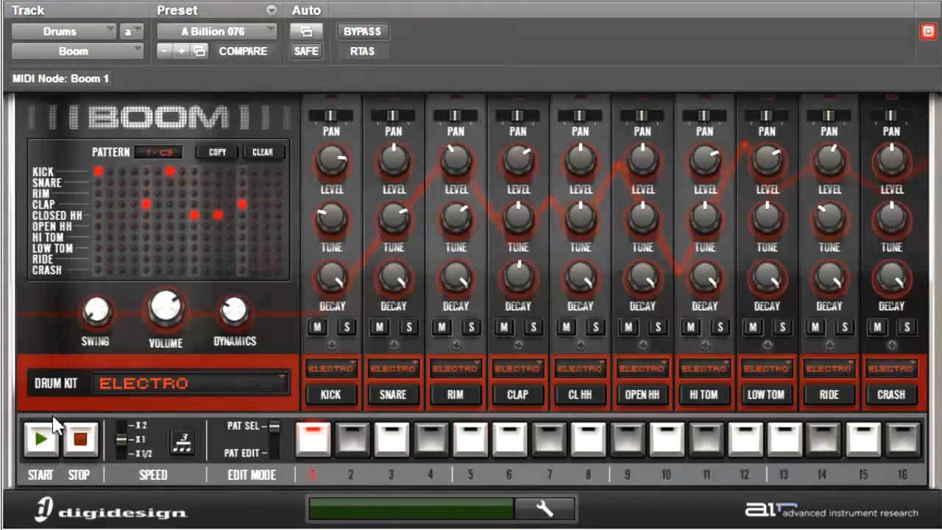
pyautogui.click(45, 440)
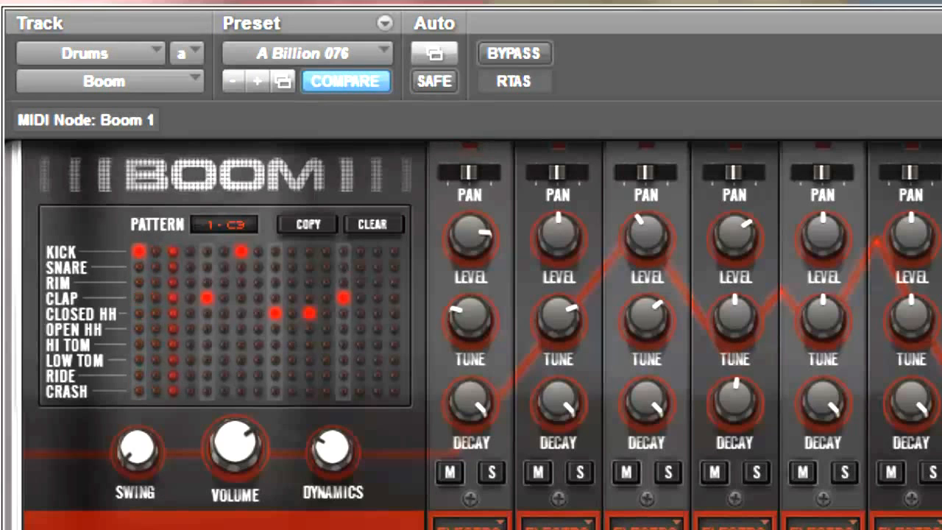
# Solo the kick and add kick hits on steps 4 and 11 plus a softer one on step 10
pyautogui.click(494, 477)
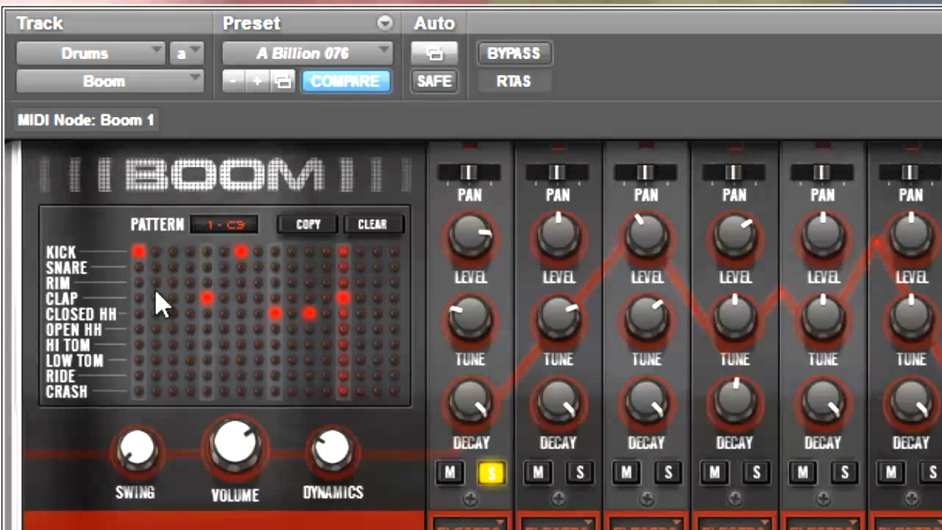
pyautogui.click(206, 251)
pyautogui.click(207, 251)
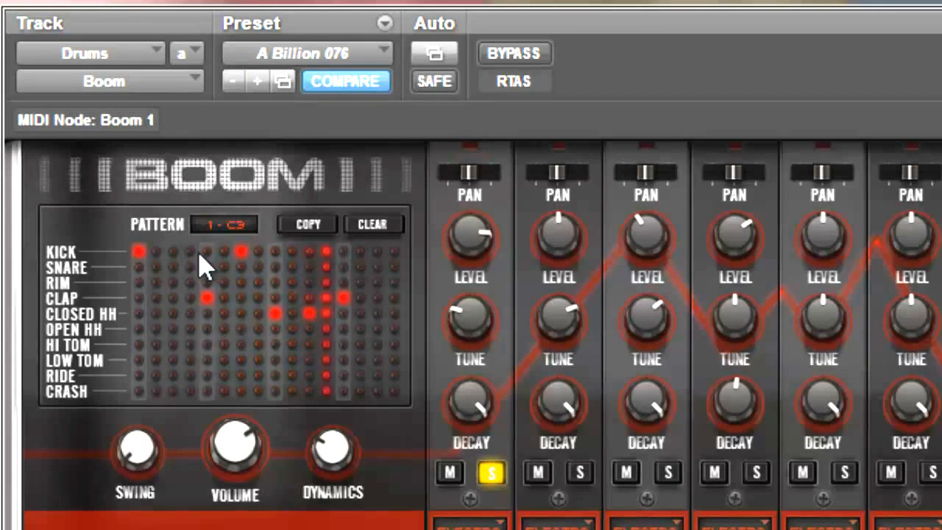
pyautogui.click(192, 251)
pyautogui.click(325, 251)
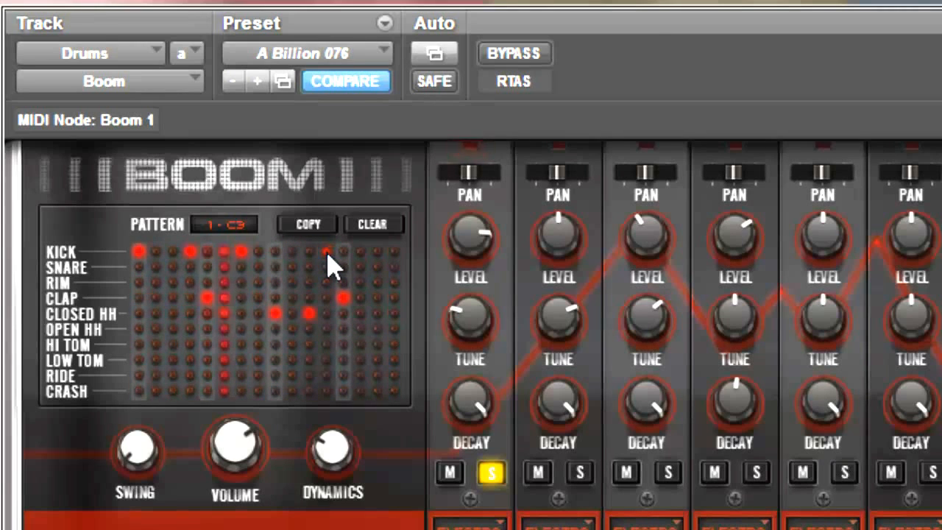
pyautogui.click(326, 251)
pyautogui.click(309, 252)
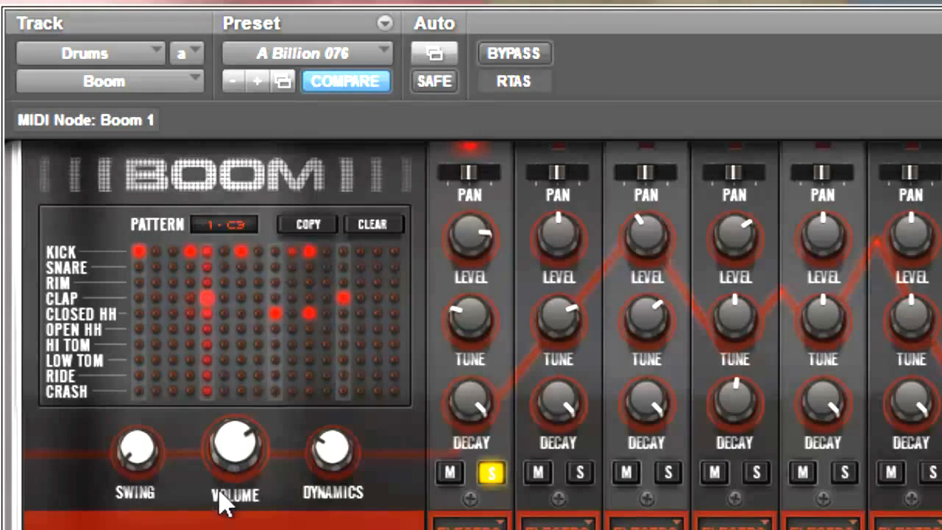
# Take the kick out of solo and add closed hi-hat hits on steps 1 to 4, 8 and 10
pyautogui.click(491, 472)
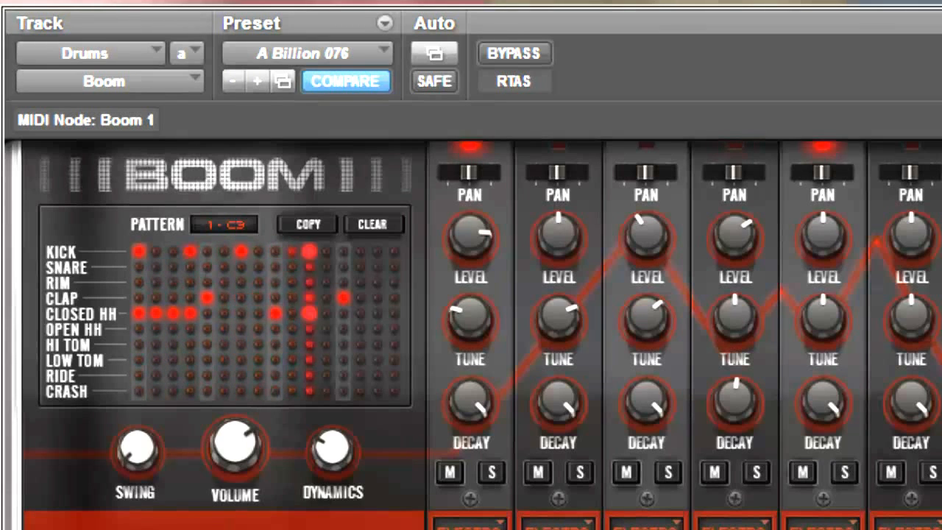
pyautogui.click(257, 314)
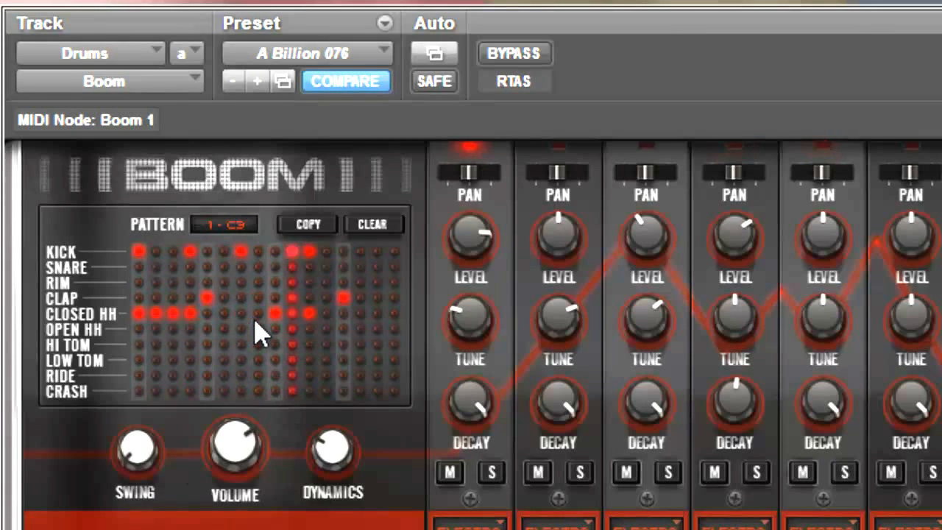
pyautogui.click(293, 314)
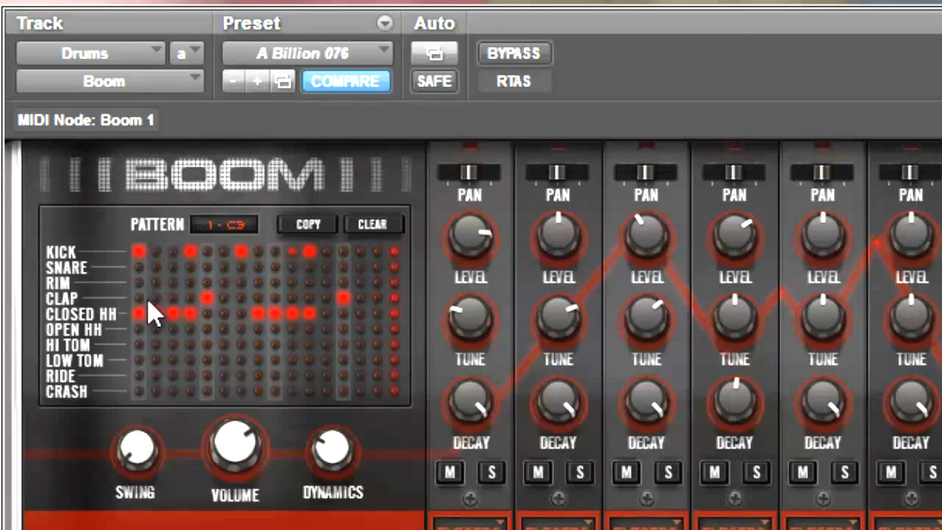
# Add snare hits on steps 4 to 7 of the pattern and turn Swing down to its minimum
pyautogui.click(189, 272)
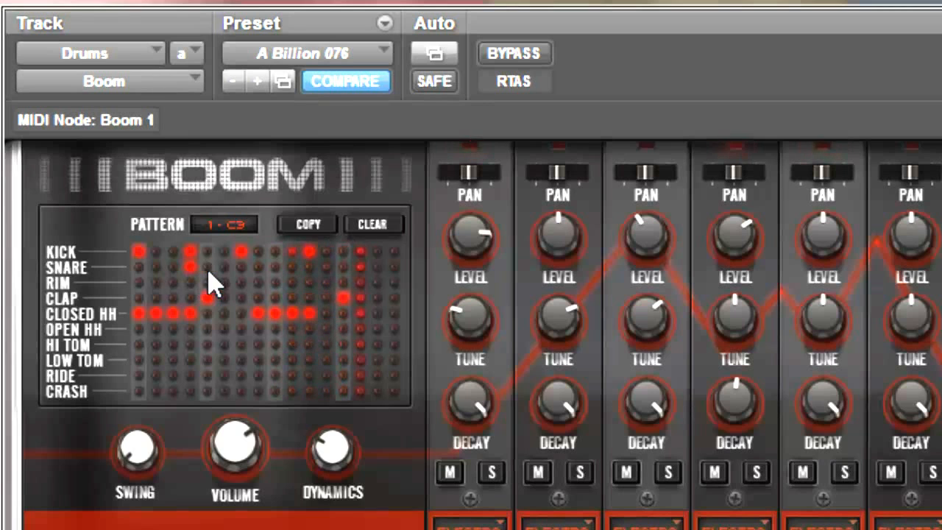
pyautogui.click(209, 268)
pyautogui.click(223, 268)
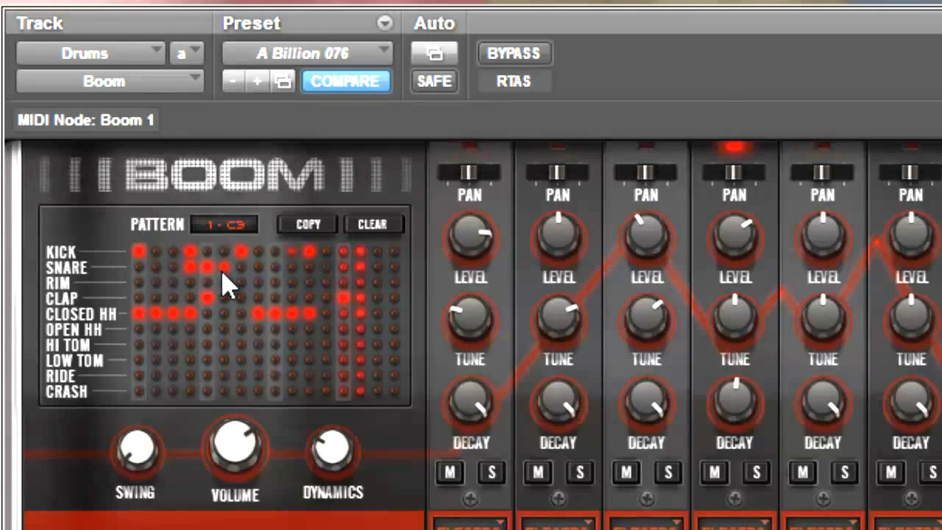
pyautogui.click(239, 270)
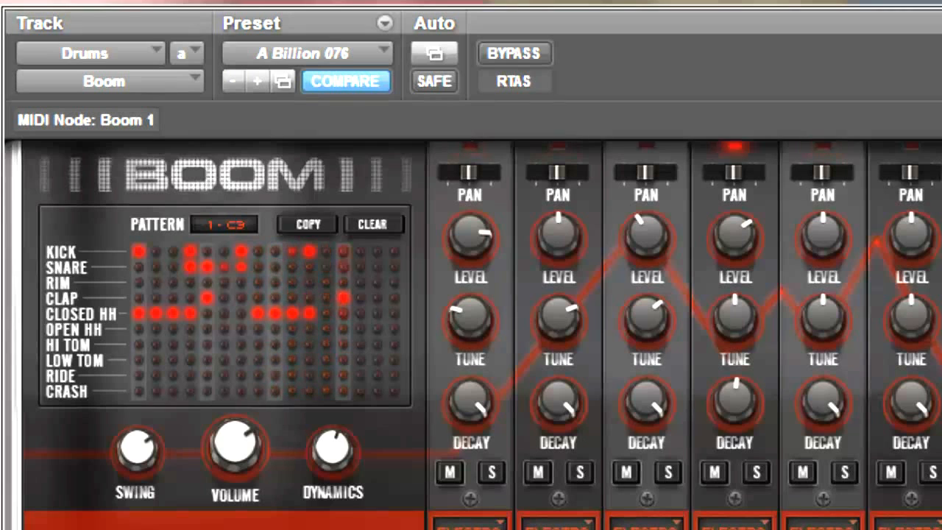
pyautogui.moveTo(157, 441); pyautogui.dragTo(147, 478)
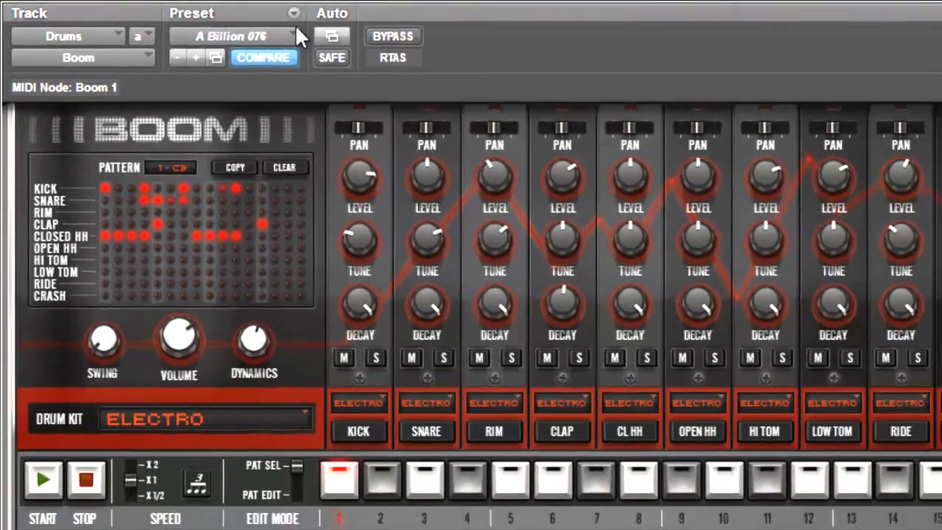
# Reload the preset "A Billion 076" from the 068 - 085 folder to discard the pattern edits
pyautogui.click(384, 23)
pyautogui.moveTo(258, 36)
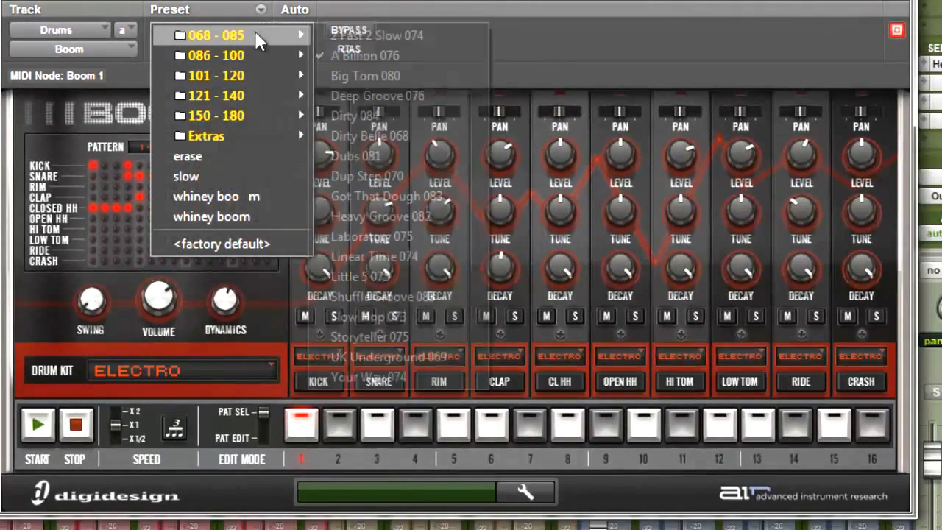
pyautogui.click(337, 57)
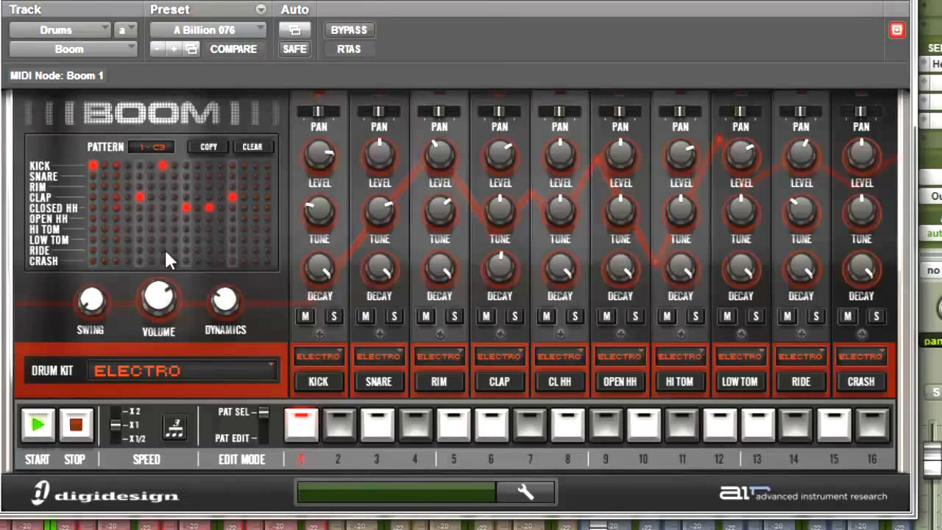
# Load the preset "Blaze Of Glory 150" from the 150 - 180 folder
pyautogui.click(255, 28)
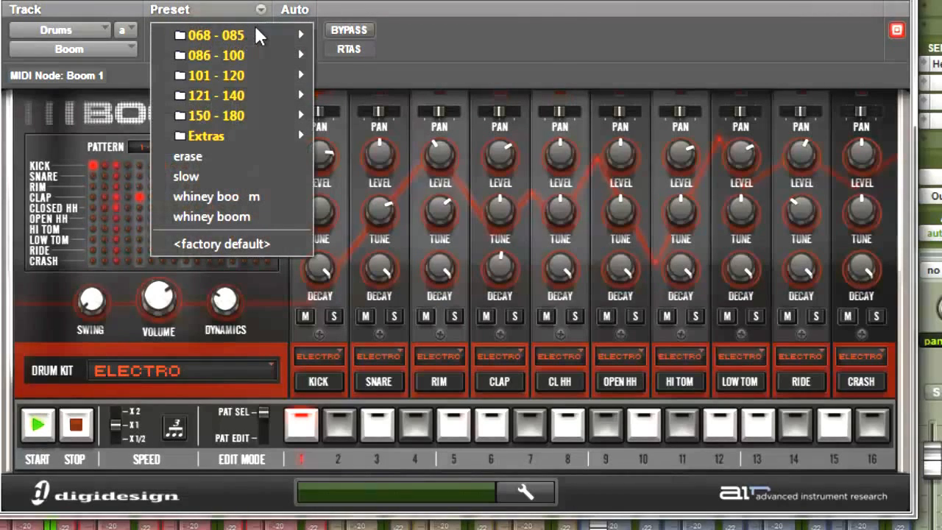
pyautogui.moveTo(239, 123)
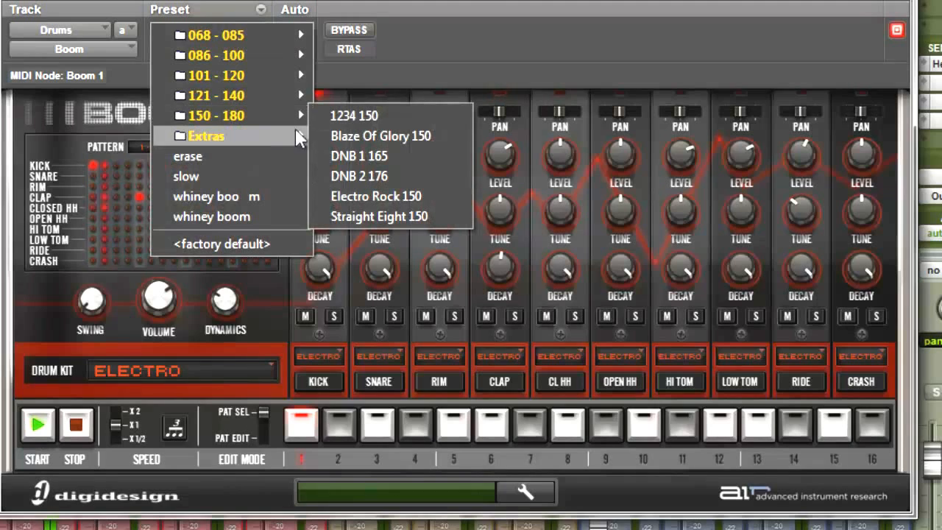
pyautogui.click(346, 135)
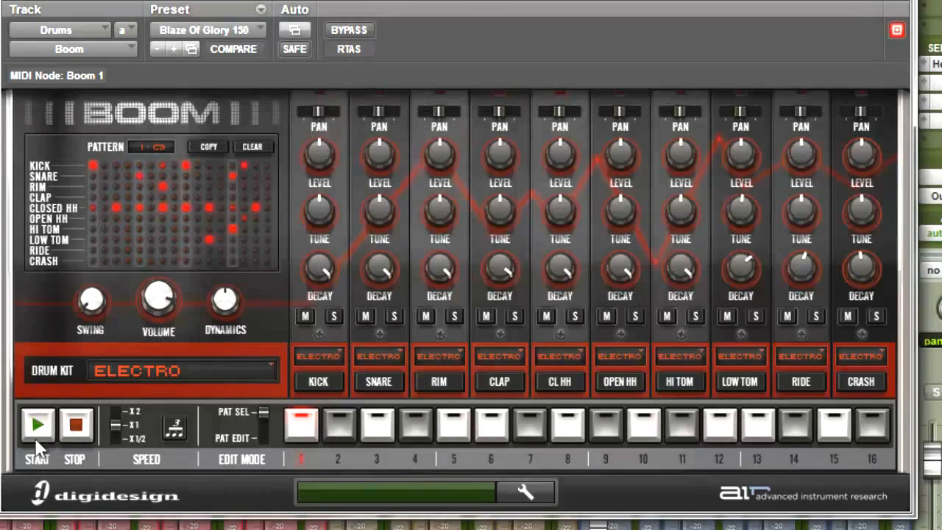